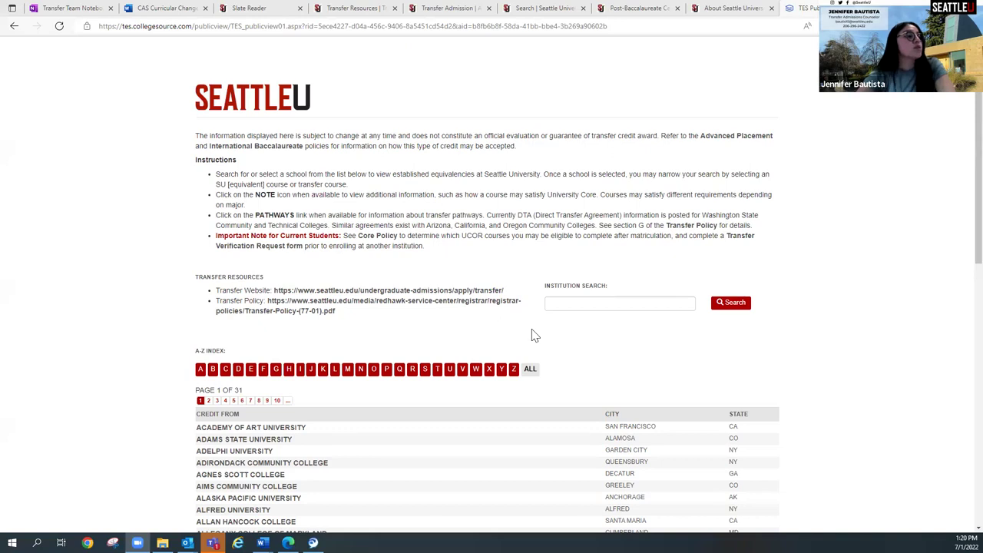
# Step: Search the institutions for "highline college" and open Highline College's equivalency list
pyautogui.scroll(-3, 531, 330)
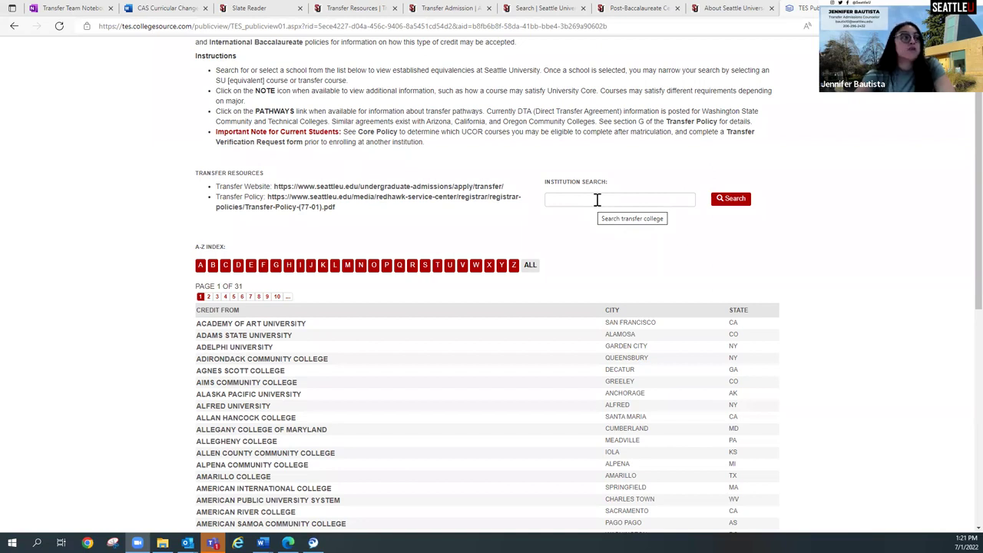
pyautogui.click(598, 200)
pyautogui.write('highline')
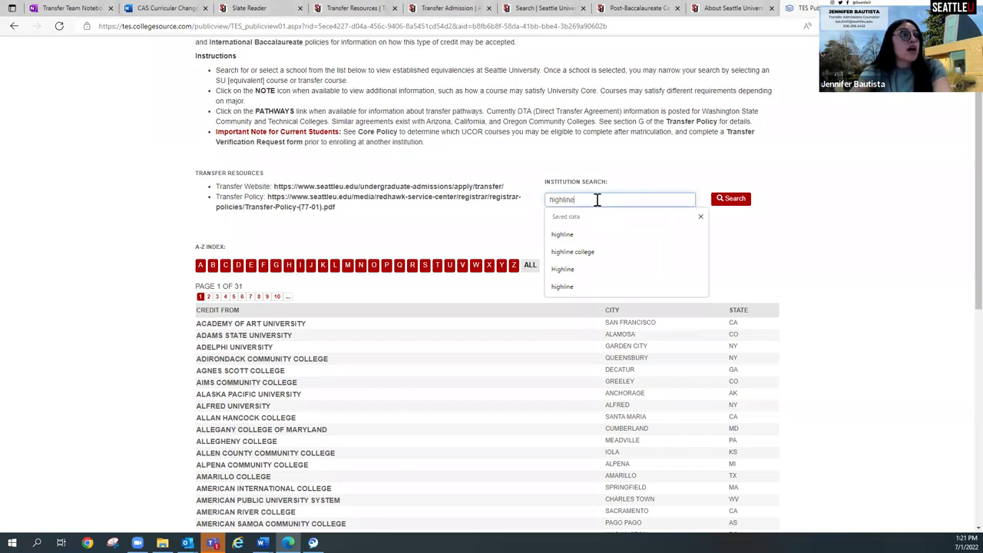
pyautogui.click(610, 253)
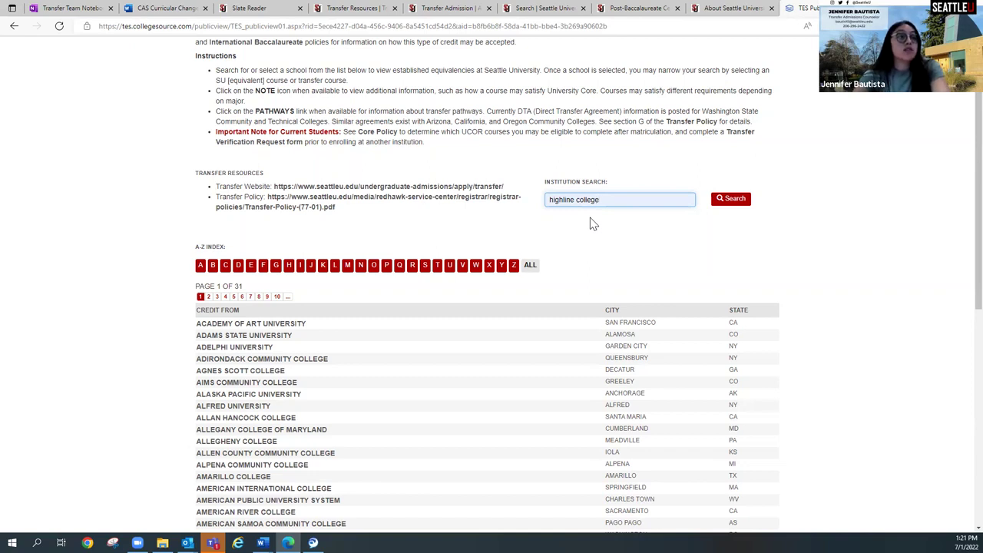
pyautogui.press('Return')
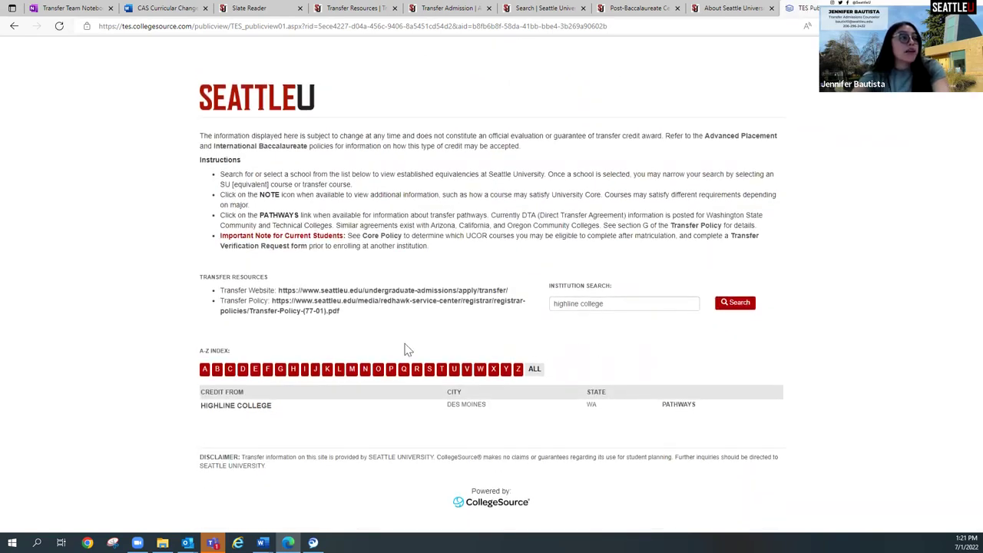
pyautogui.click(239, 408)
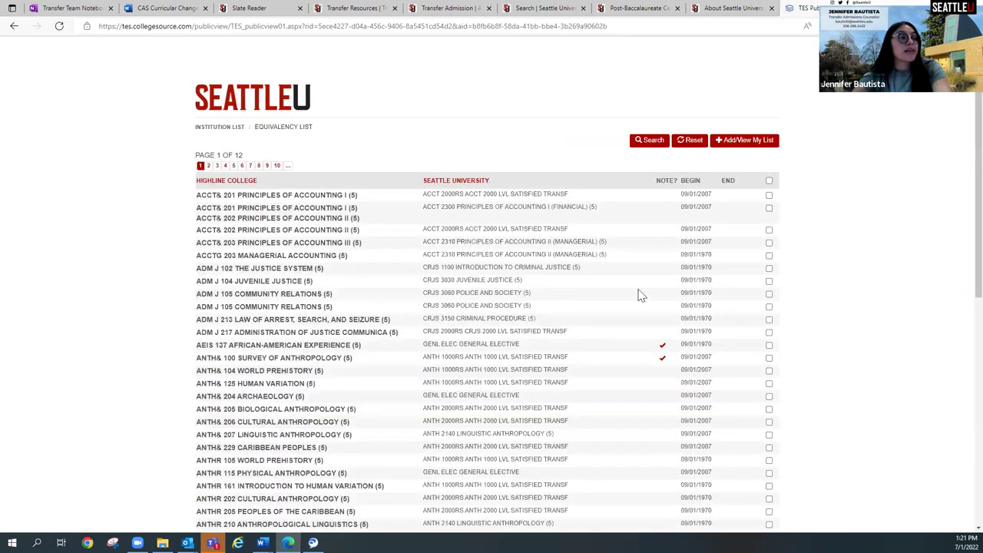
# Step: Look through Highline College's course equivalencies and view the details of the combined ACCT& 201 and ACCT& 202 entry
pyautogui.scroll(-3, 642, 295)
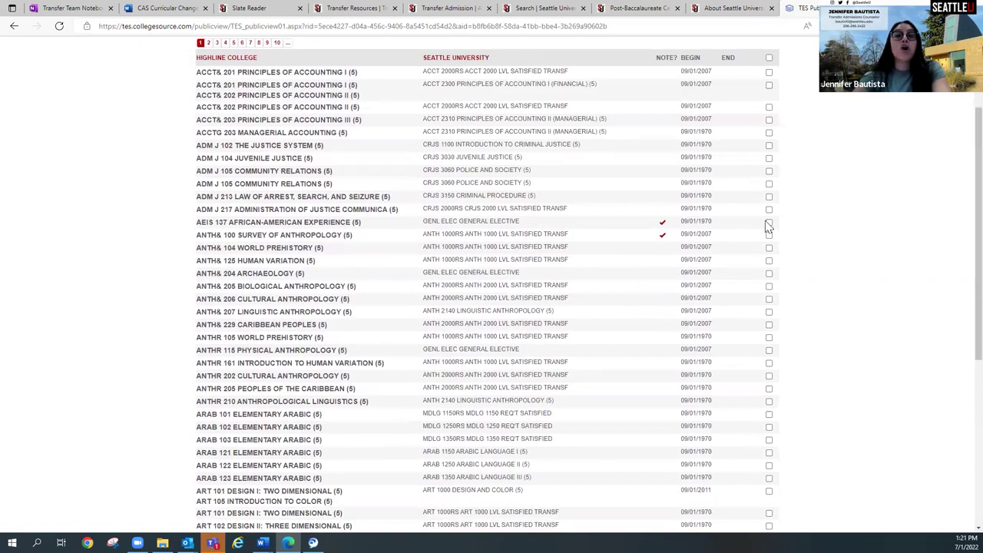
pyautogui.scroll(-3, 577, 199)
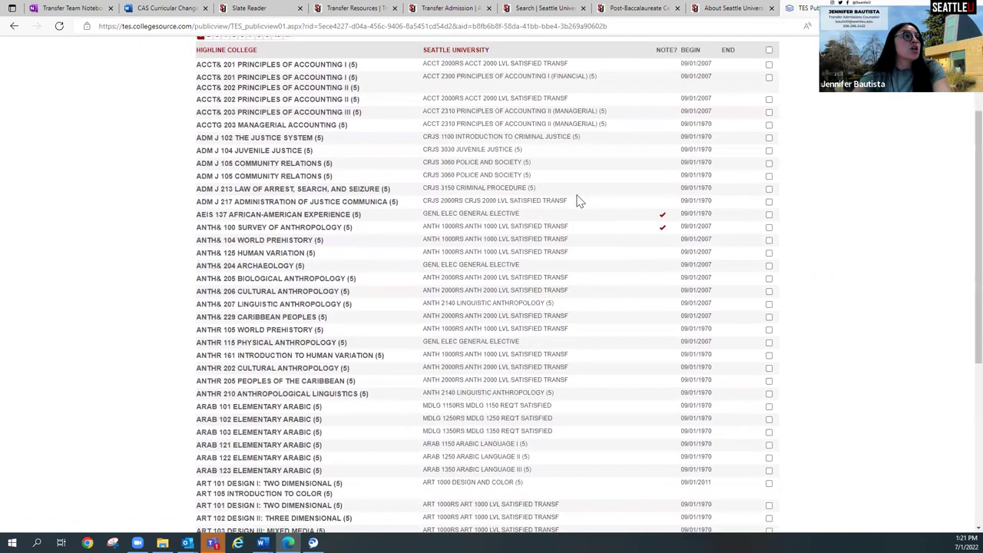
pyautogui.scroll(2, 580, 201)
pyautogui.scroll(2, 580, 201)
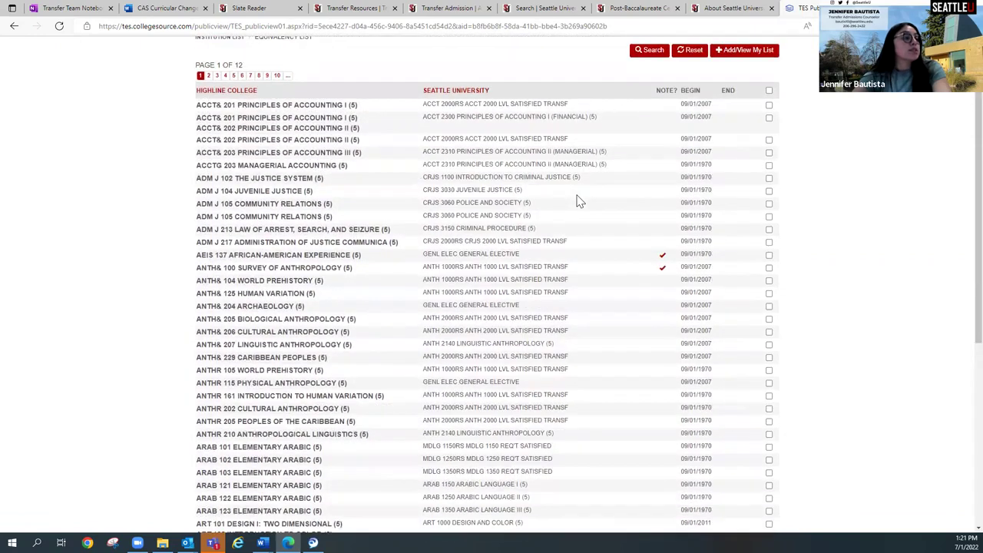
pyautogui.scroll(-8, 580, 202)
pyautogui.scroll(8, 580, 201)
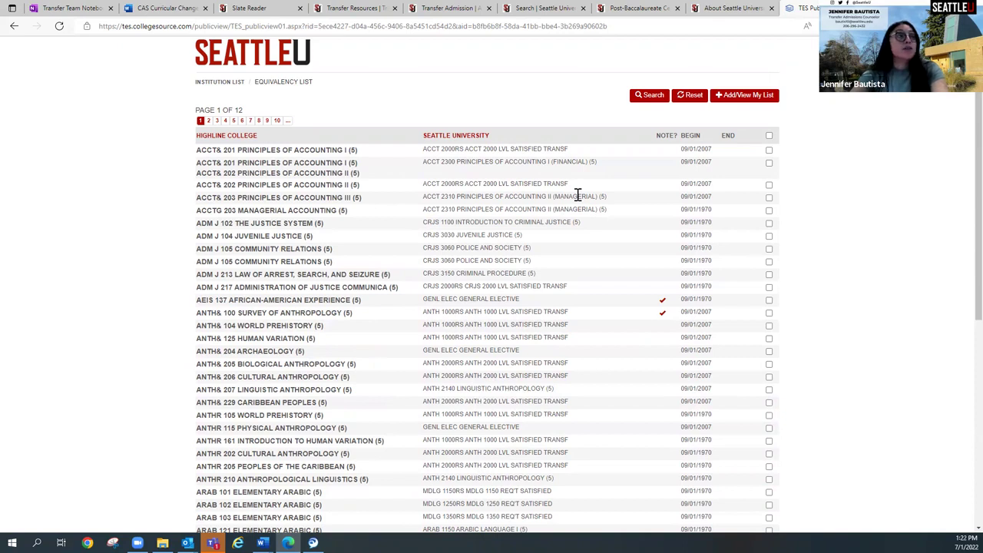
pyautogui.click(275, 174)
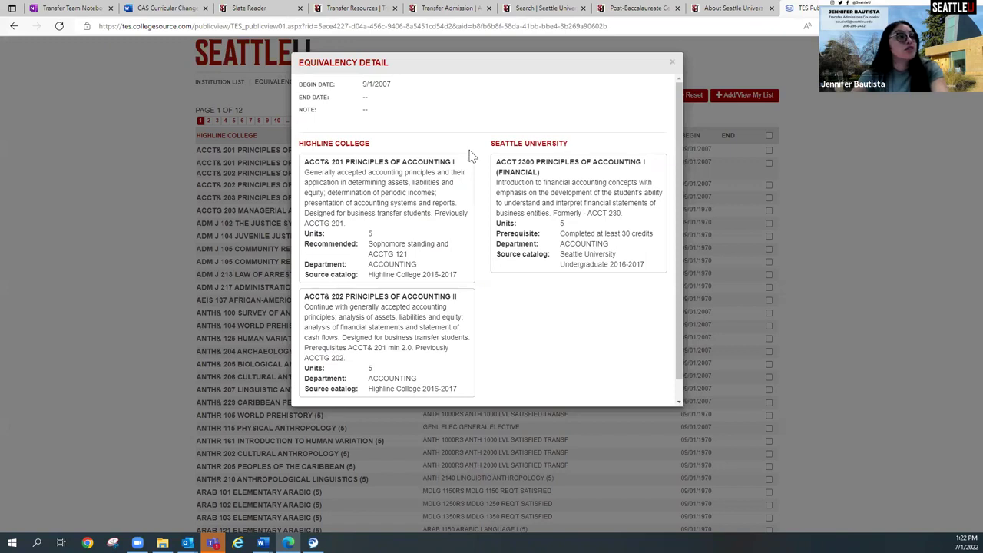
pyautogui.click(673, 63)
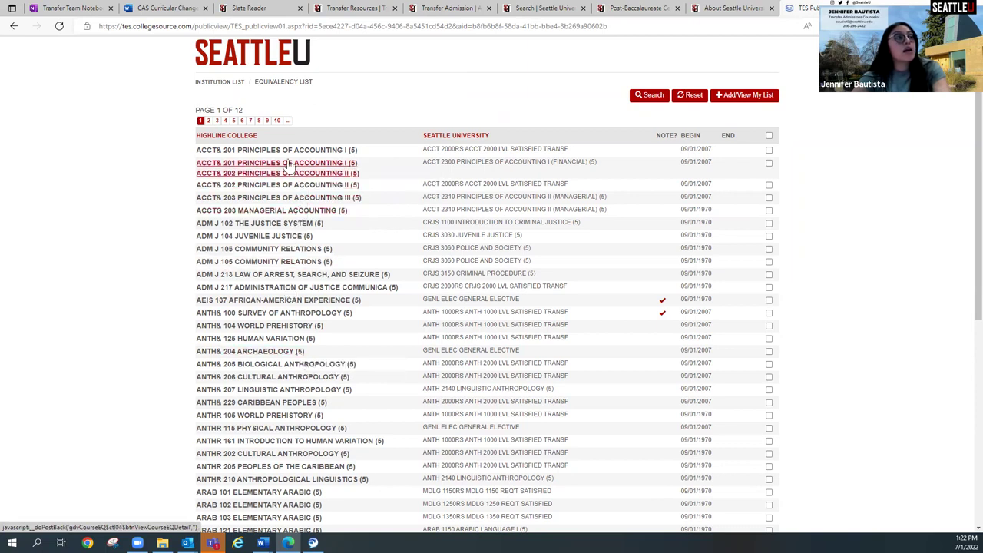
# Step: Reopen the combined ACCT& 201 and ACCT& 202 equivalency details, highlight the ACCT 2300 course code, and close the details
pyautogui.click(289, 169)
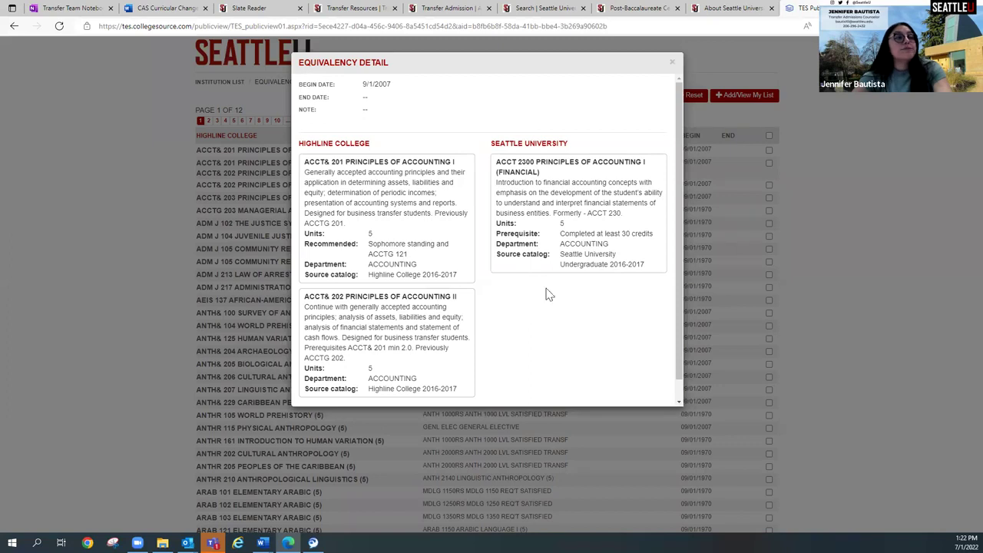
pyautogui.scroll(-1, 551, 304)
pyautogui.scroll(1, 513, 244)
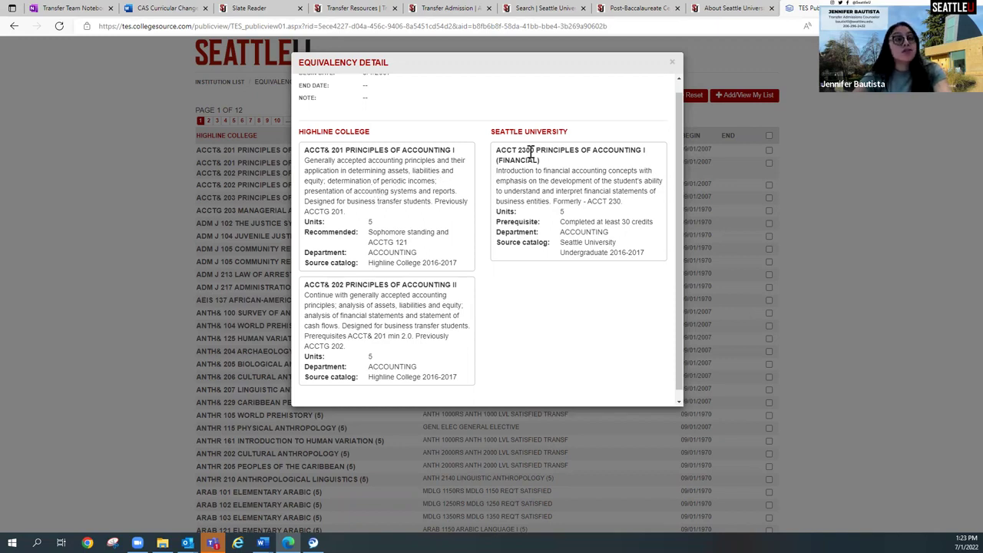
pyautogui.moveTo(534, 151); pyautogui.dragTo(496, 152)
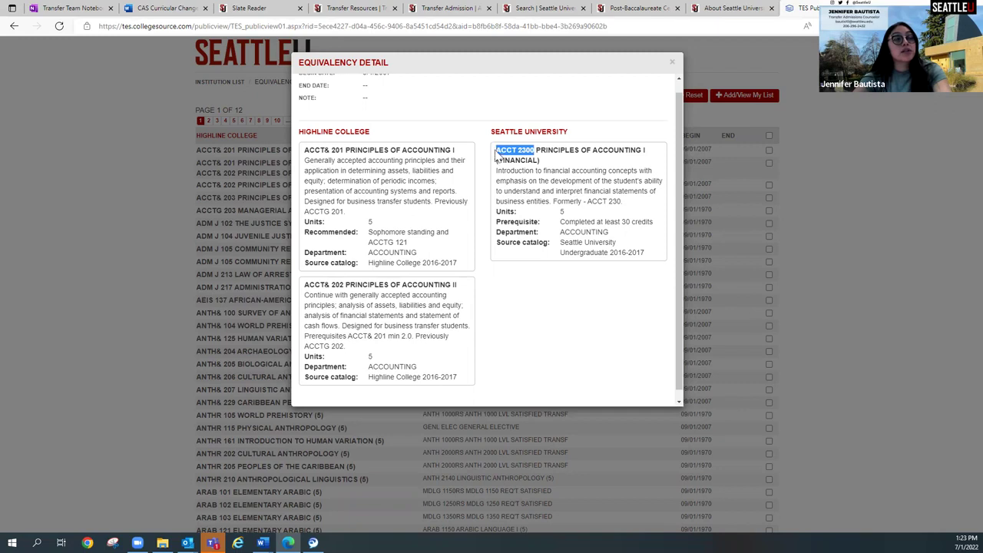
pyautogui.click(531, 151)
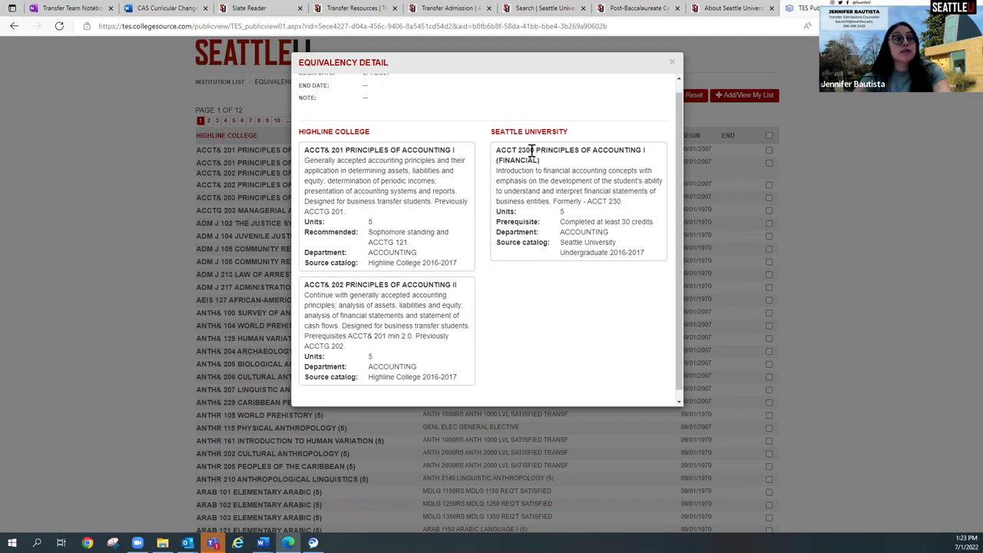
pyautogui.moveTo(518, 151); pyautogui.dragTo(539, 156)
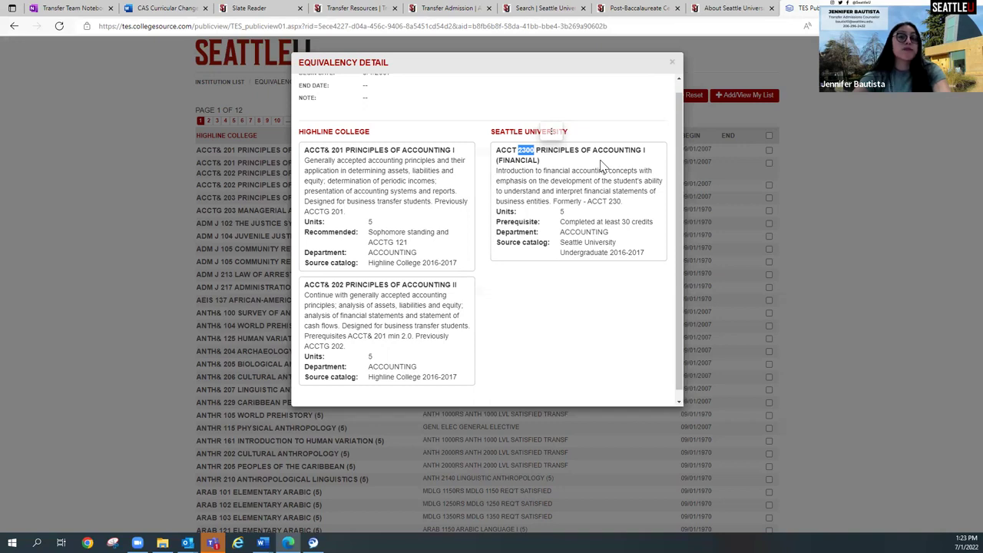
pyautogui.click(589, 315)
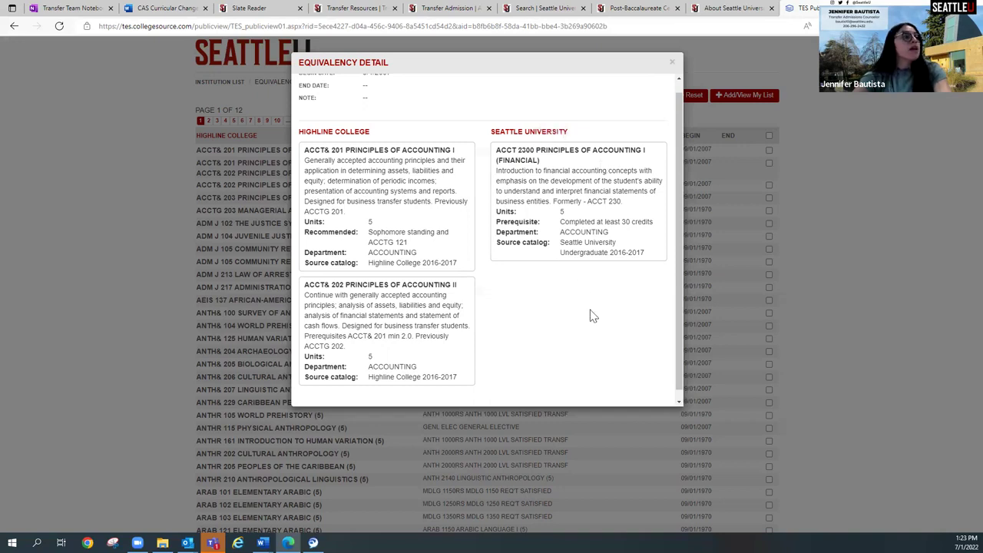
pyautogui.click(673, 63)
# Step: Search Highline College's active equivalencies for transfer courses with the course code "math"
pyautogui.scroll(1, 527, 160)
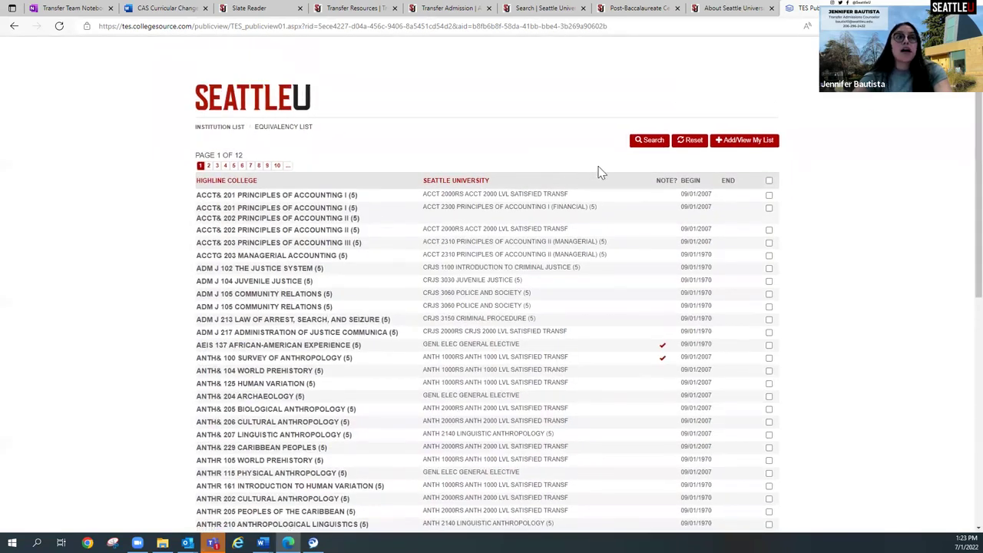
pyautogui.click(649, 140)
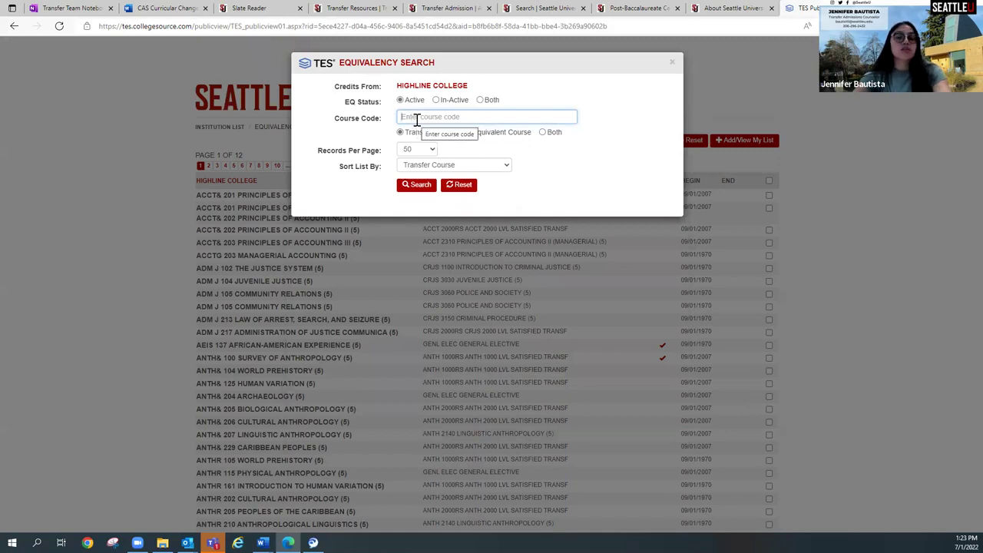
pyautogui.write('math')
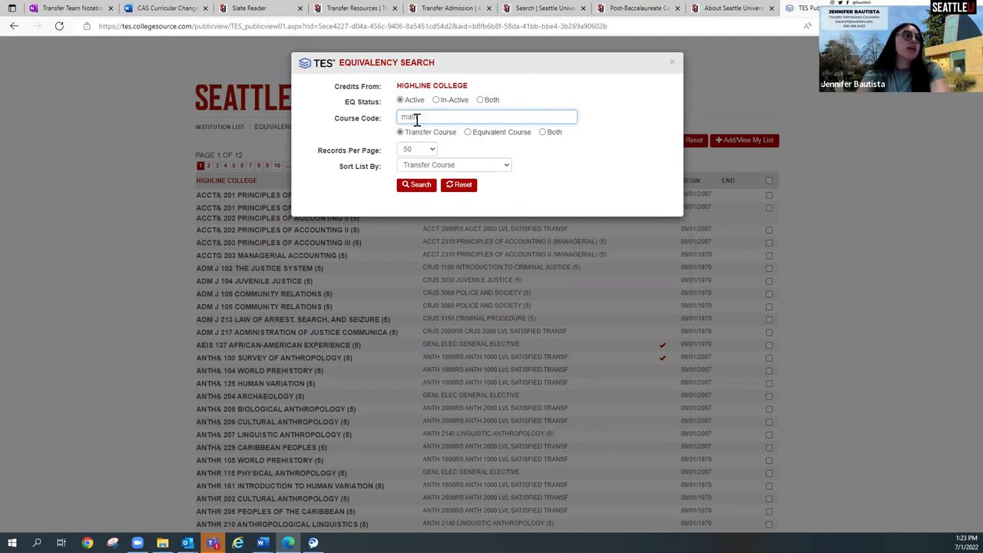
pyautogui.press('Return')
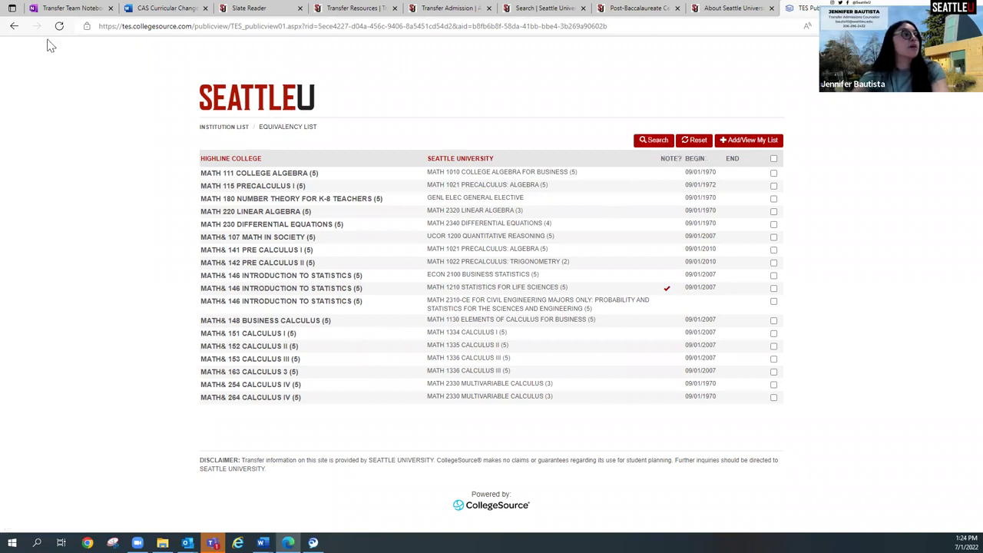
# Step: Clear the course code from the equivalency search and rerun it to list all Highline College courses
pyautogui.click(655, 140)
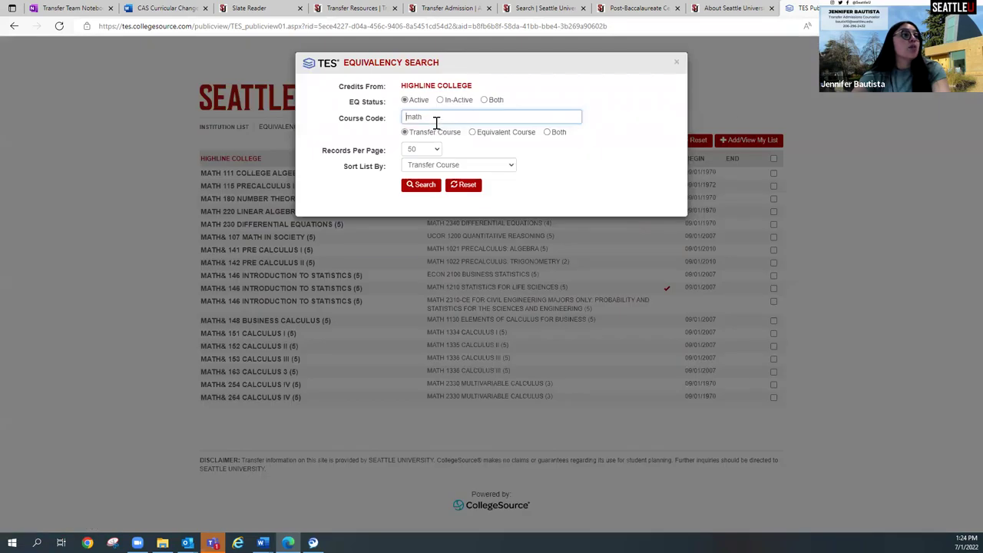
pyautogui.press('BackSpace')
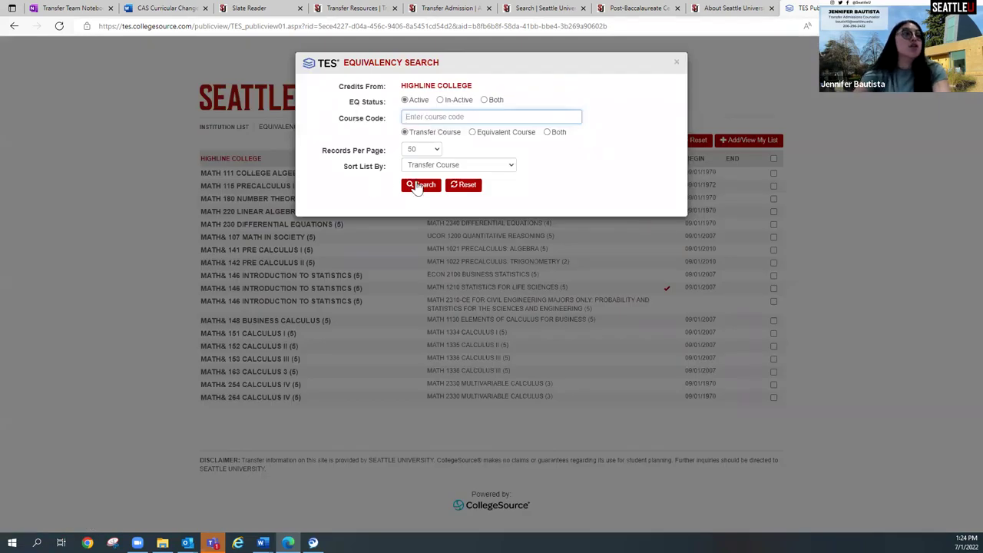
pyautogui.click(418, 186)
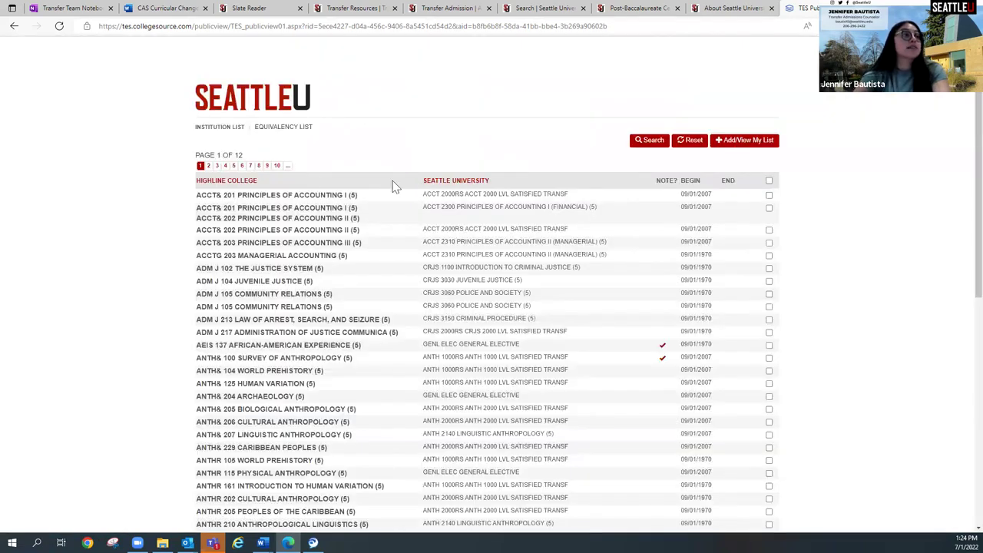
# Step: Browse pages 10 and 9 of Highline College's equivalency list for the math courses
pyautogui.click(277, 167)
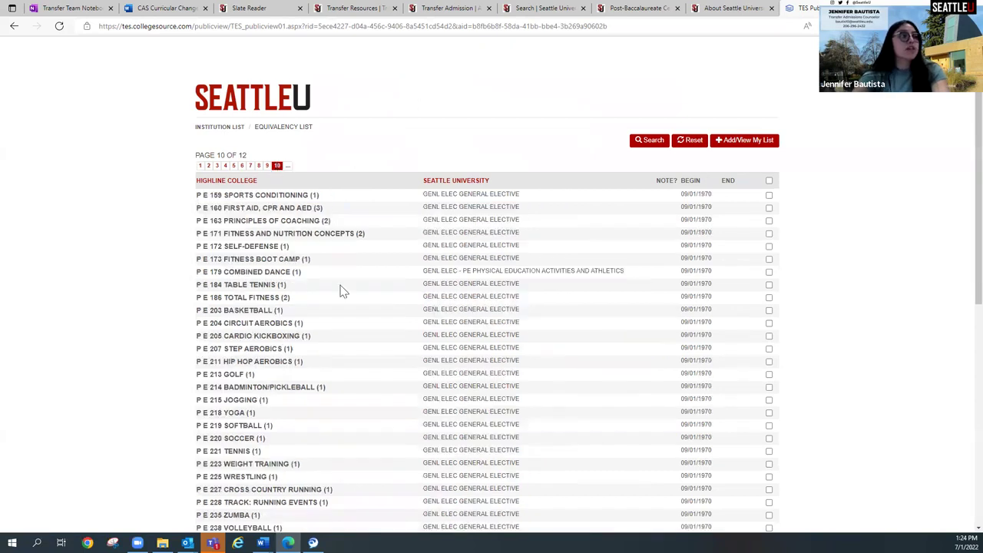
pyautogui.scroll(-2, 341, 290)
pyautogui.scroll(-3, 342, 290)
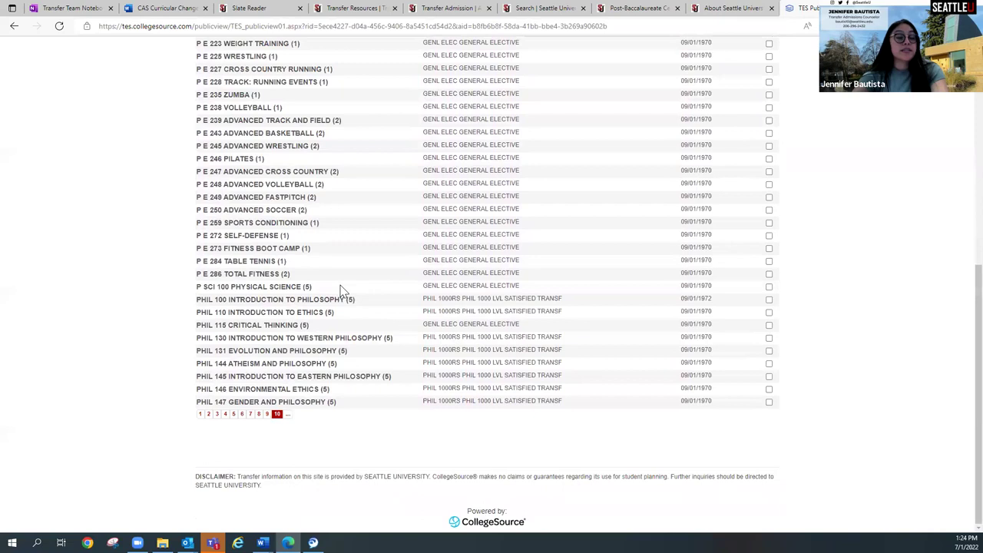
pyautogui.scroll(3, 342, 291)
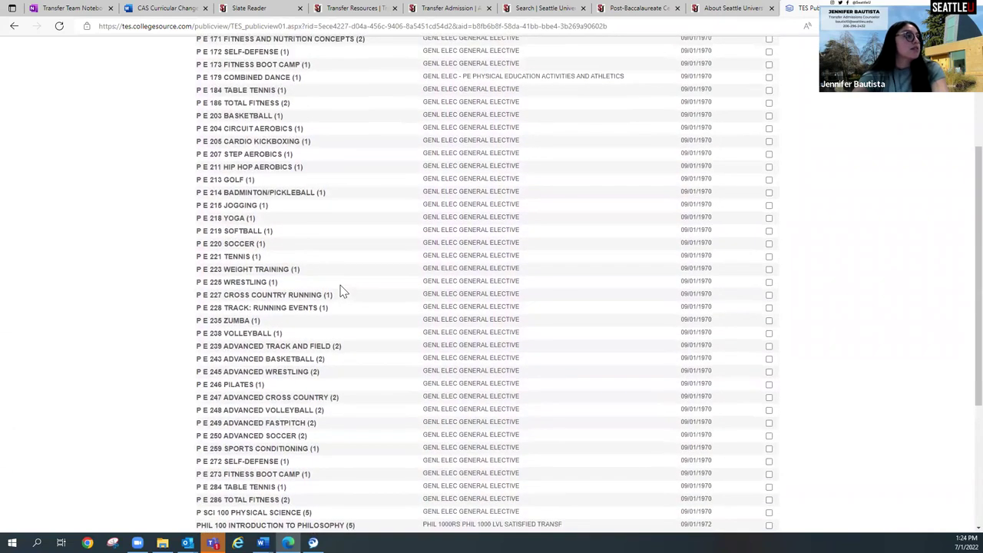
pyautogui.scroll(3, 342, 290)
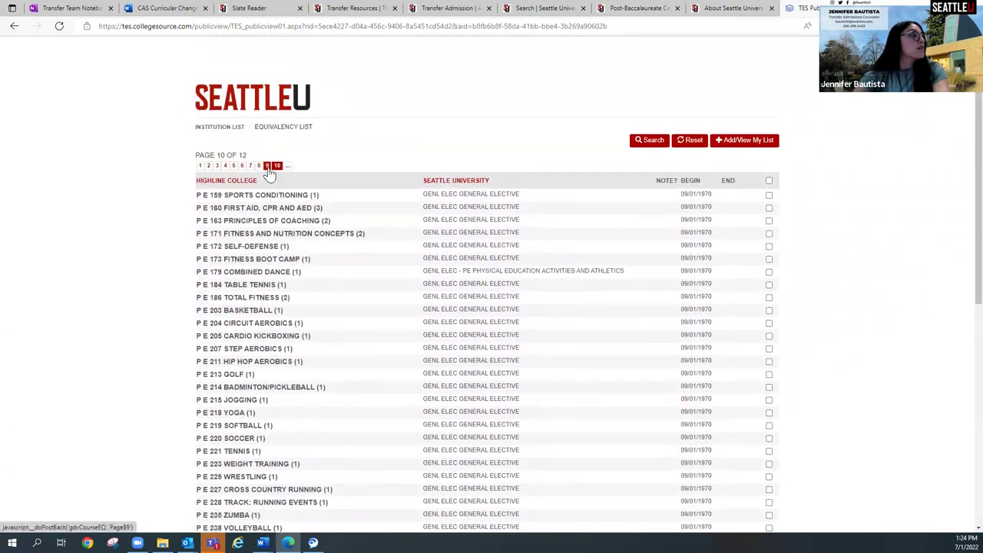
pyautogui.click(266, 166)
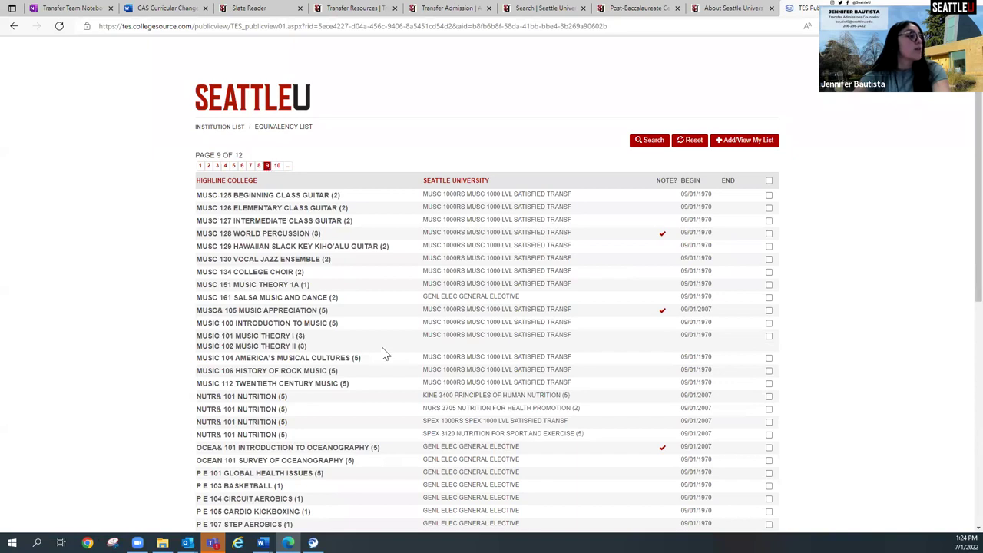
pyautogui.scroll(-1, 384, 353)
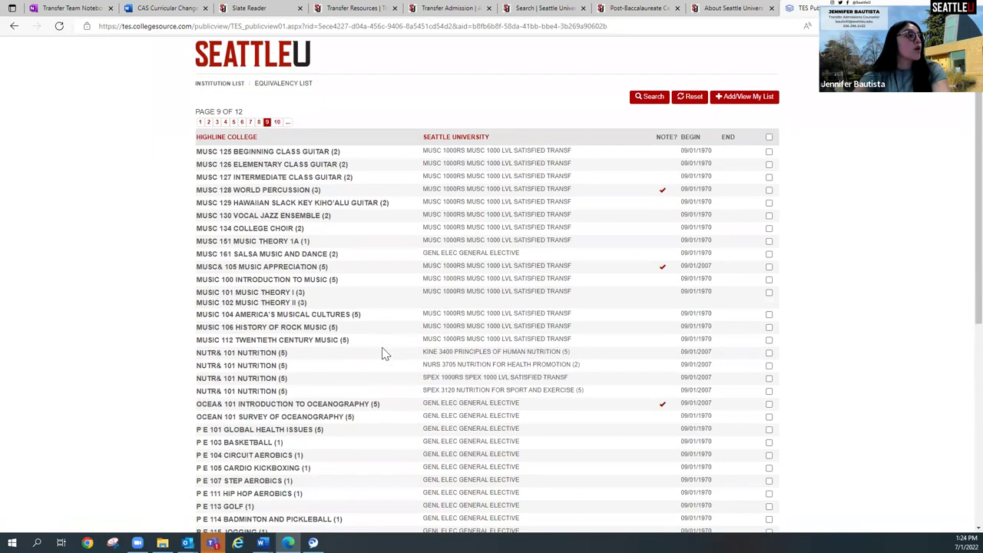
# Step: Go to page 8 of the equivalency list and view the details of the MATH 115 Precalculus I equivalency
pyautogui.click(258, 122)
pyautogui.scroll(-3, 353, 239)
pyautogui.scroll(3, 355, 244)
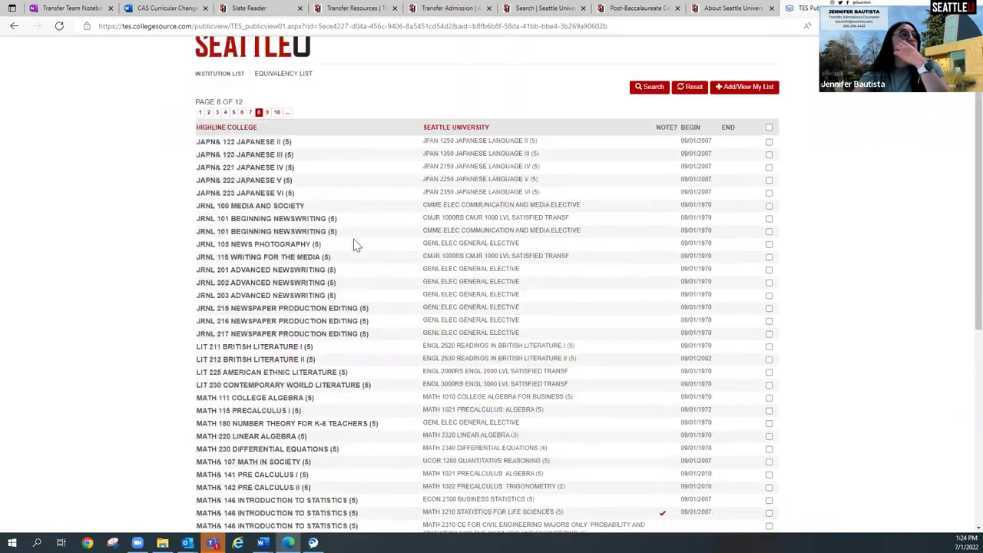
pyautogui.scroll(1, 355, 244)
pyautogui.scroll(-4, 347, 244)
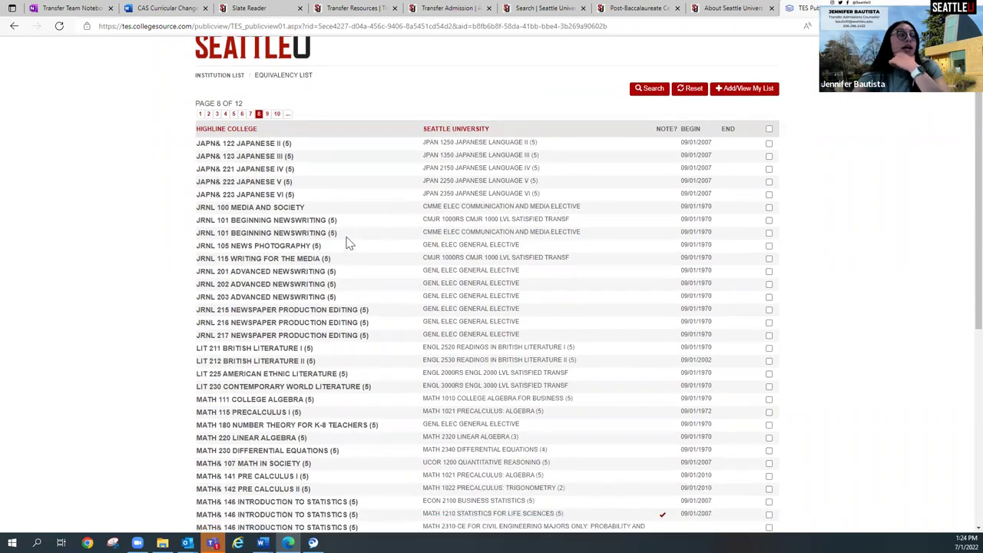
pyautogui.scroll(-1, 348, 243)
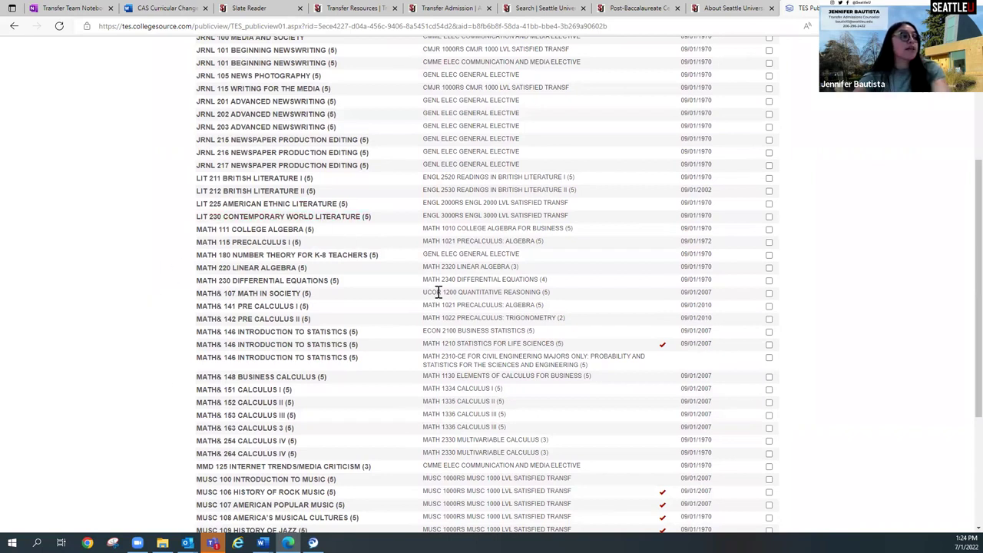
pyautogui.click(268, 250)
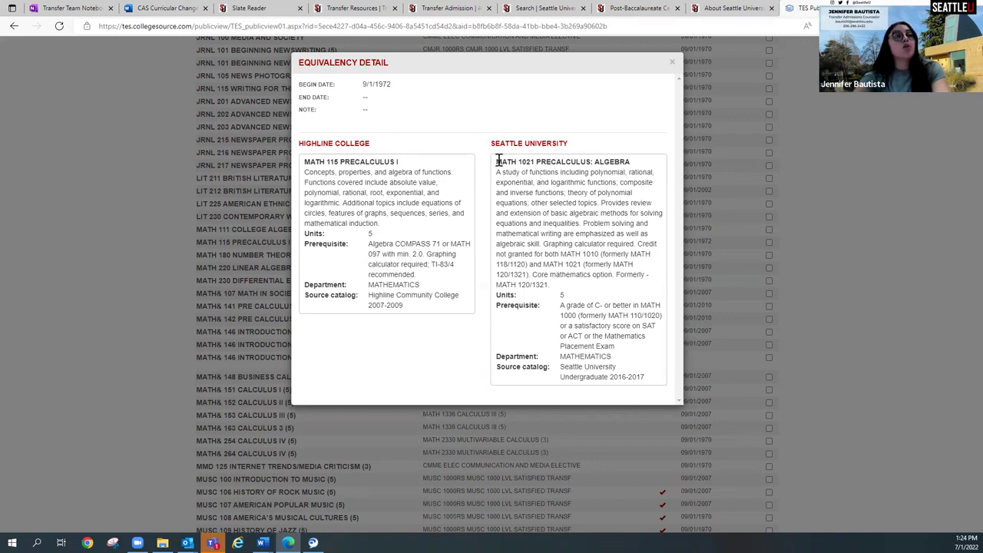
pyautogui.click(672, 66)
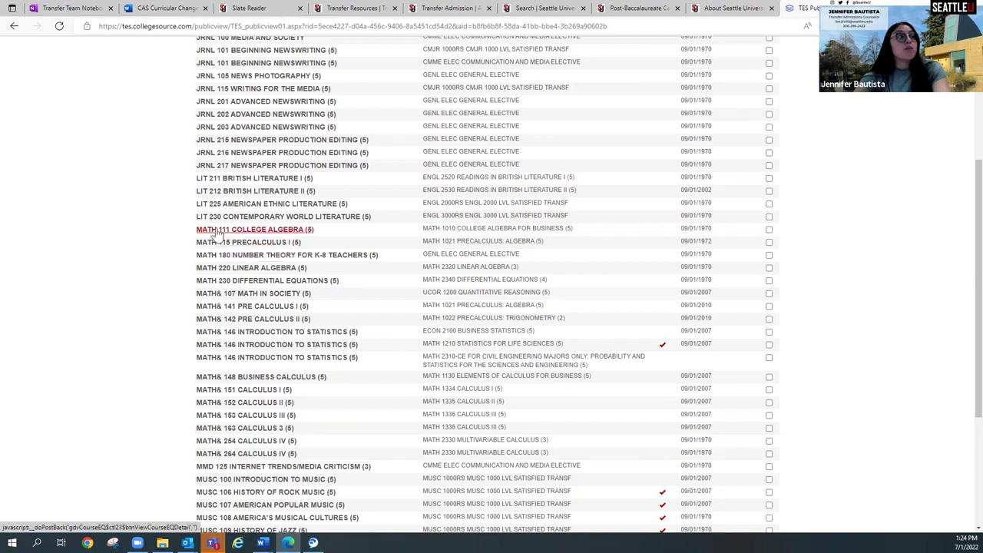
# Step: View the equivalency detail of Highline College's MATH 111 College Algebra, and close it
pyautogui.click(231, 230)
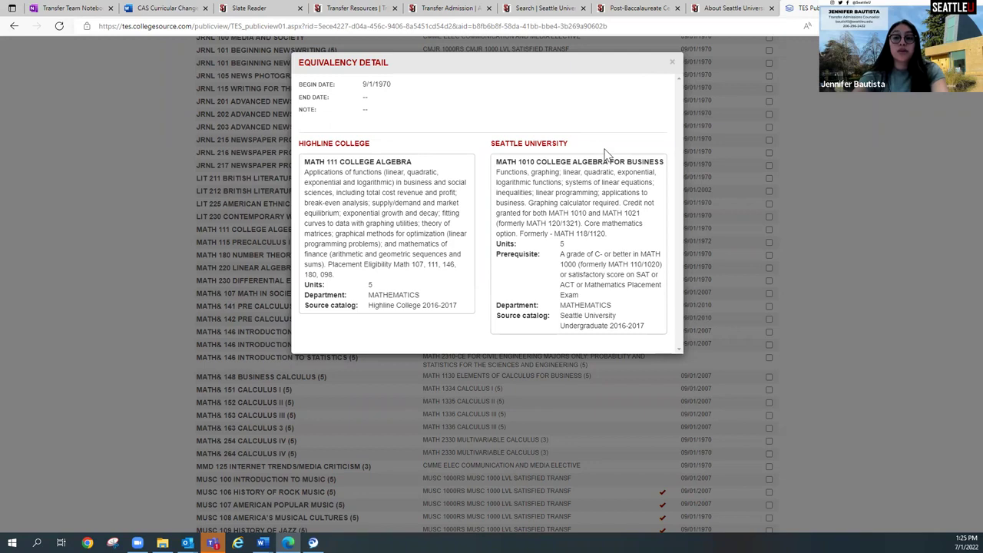
pyautogui.click(672, 63)
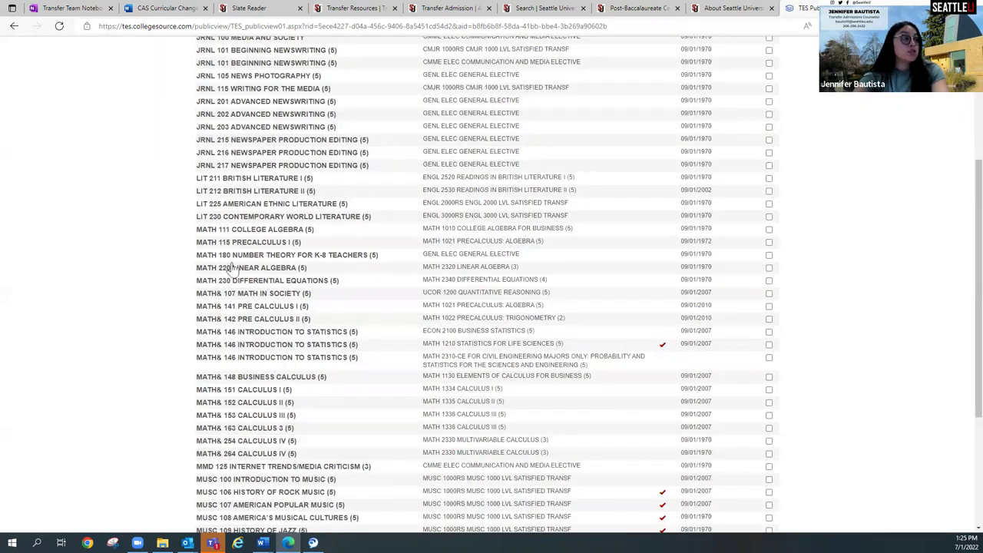
# Step: Return to the institution list and search it for "university of idaho"
pyautogui.scroll(3, 164, 292)
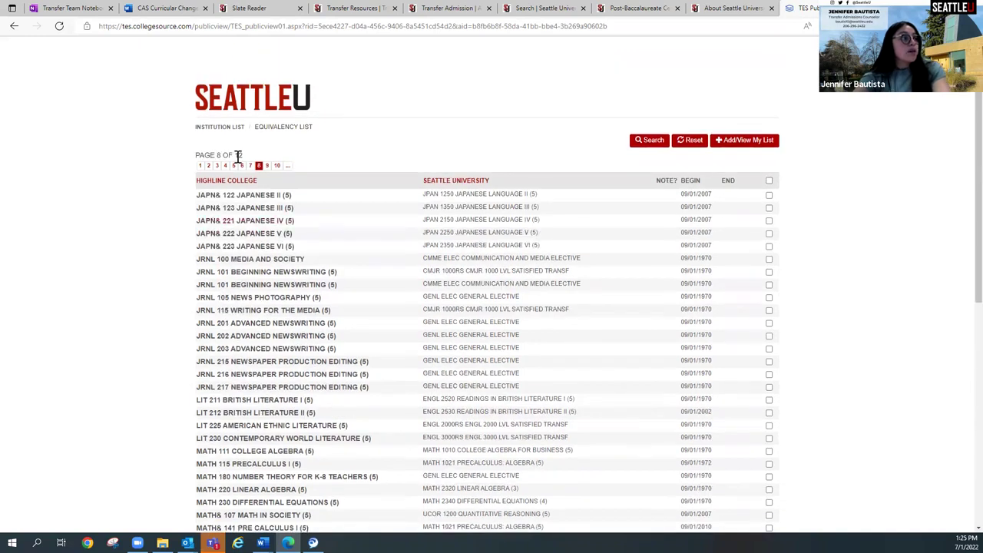
pyautogui.click(221, 129)
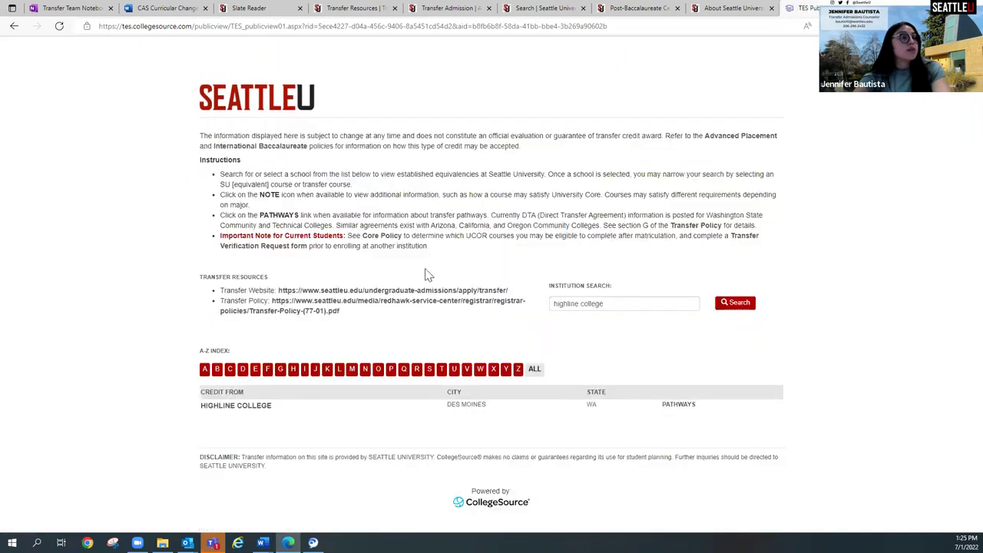
pyautogui.moveTo(609, 303); pyautogui.dragTo(483, 330)
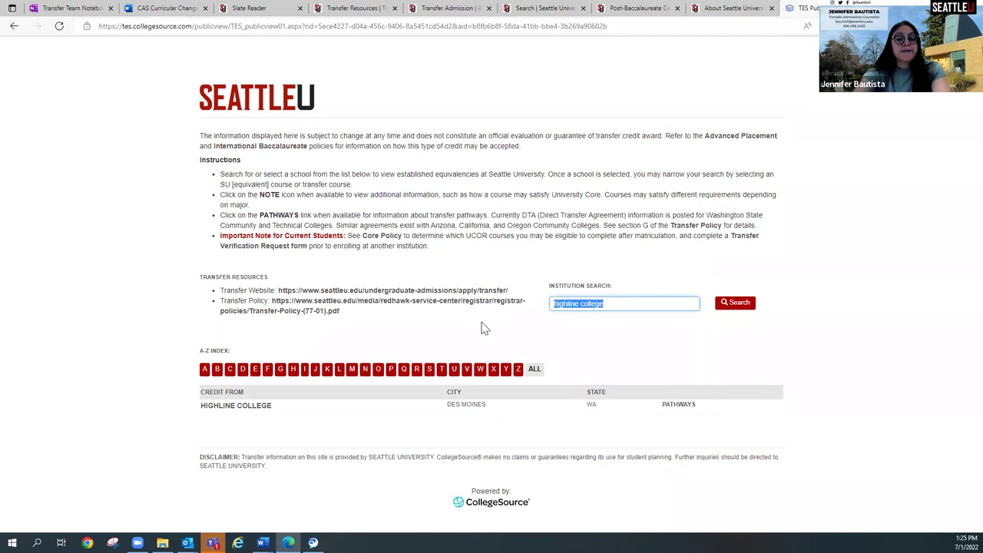
pyautogui.write('universi')
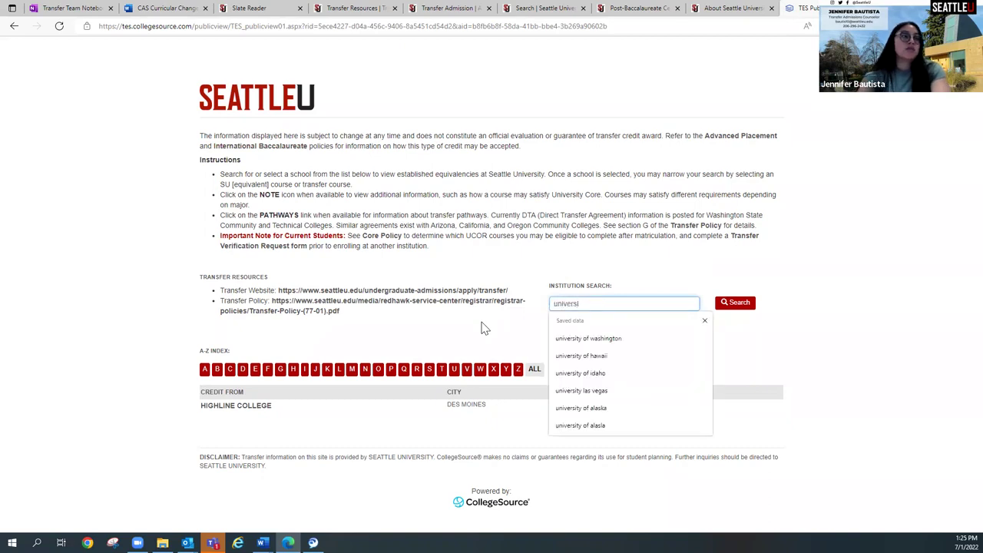
pyautogui.write('ty')
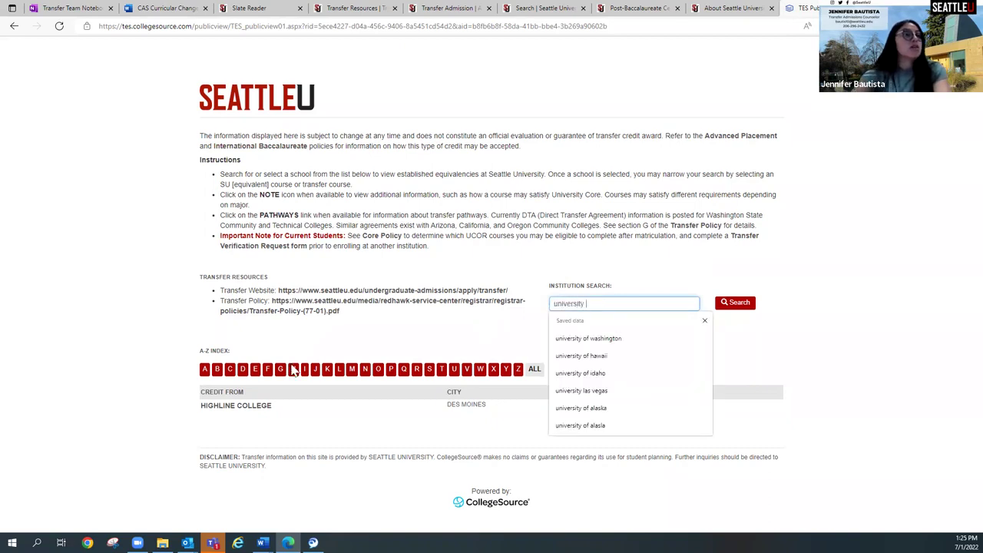
pyautogui.click(580, 372)
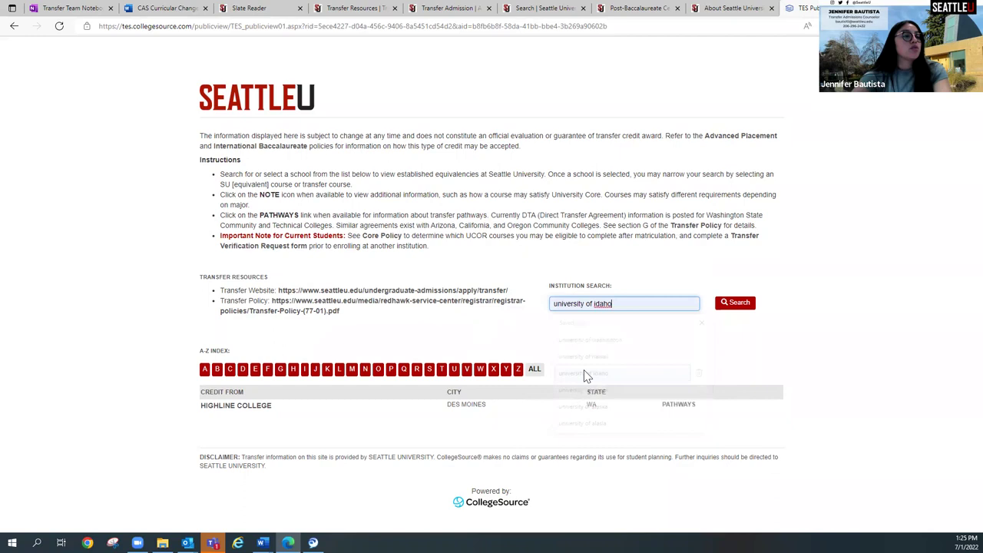
pyautogui.click(735, 305)
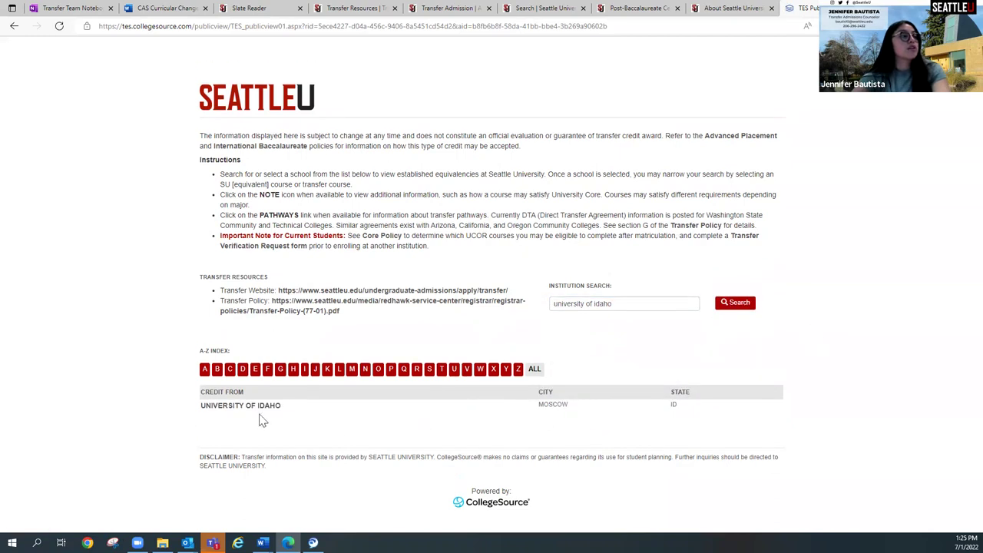
# Step: Open the University of Idaho's equivalency list and look through the courses on page 1
pyautogui.click(257, 407)
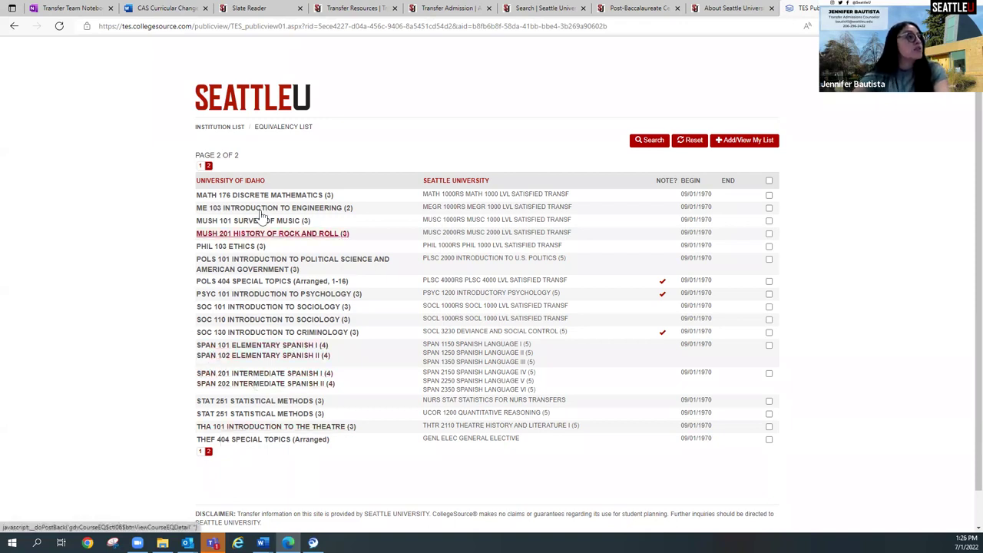
pyautogui.click(201, 454)
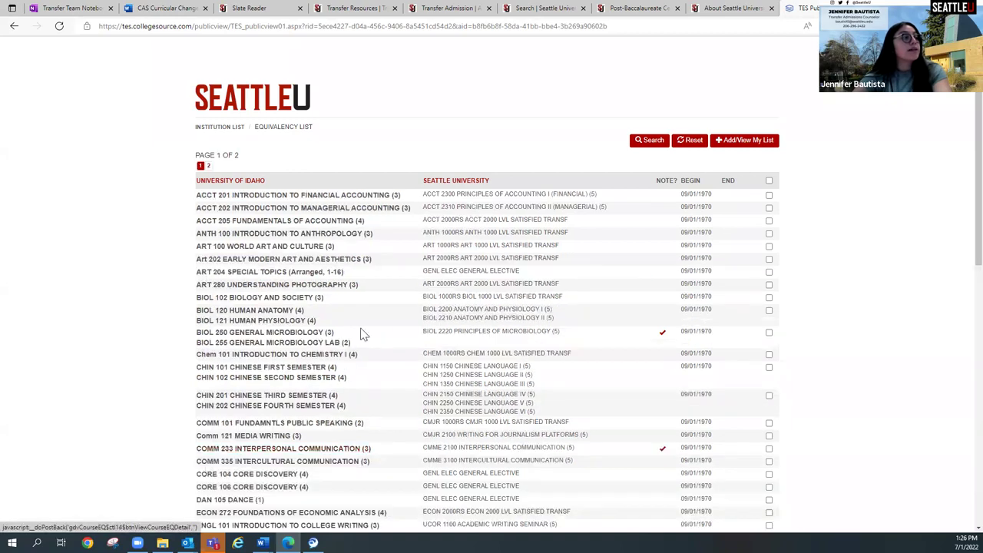
pyautogui.scroll(-2, 360, 333)
pyautogui.scroll(-5, 361, 333)
pyautogui.scroll(4, 363, 333)
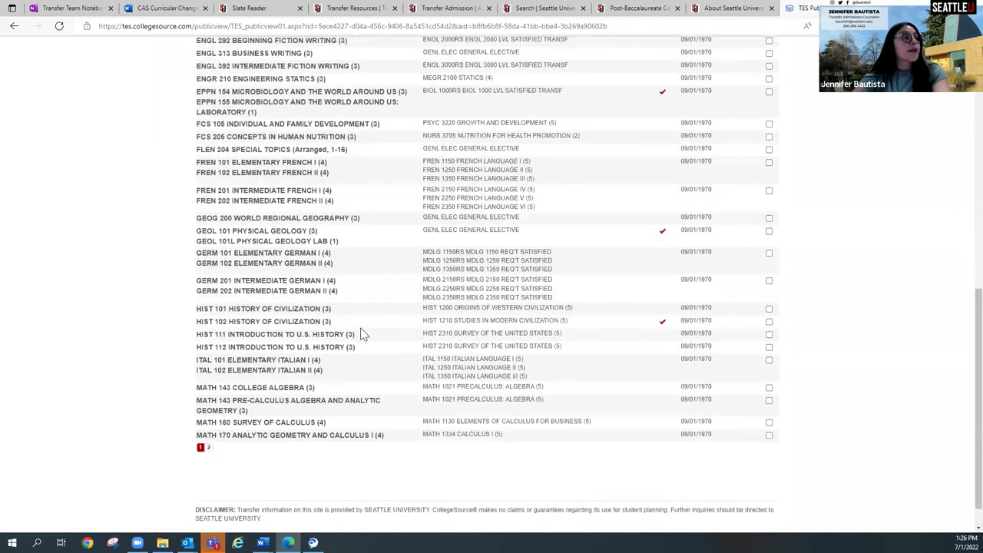
pyautogui.scroll(2, 363, 333)
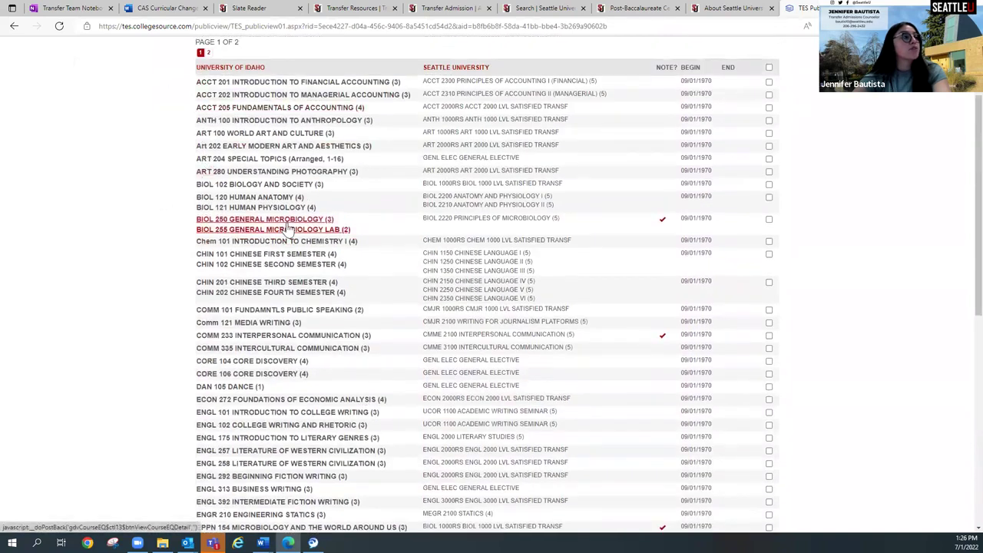
pyautogui.scroll(-1, 288, 228)
pyautogui.scroll(-1, 287, 226)
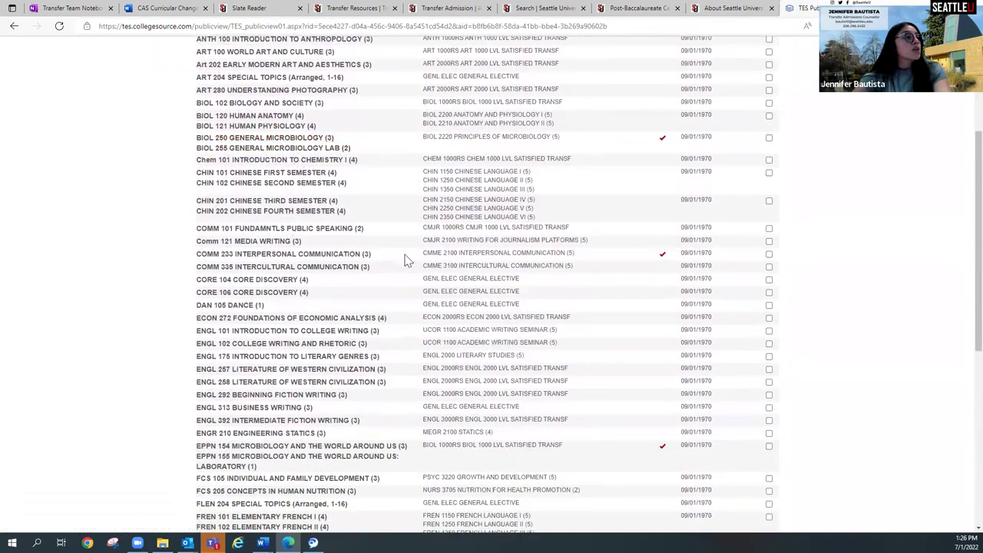
pyautogui.scroll(-1, 407, 258)
pyautogui.scroll(-3, 406, 259)
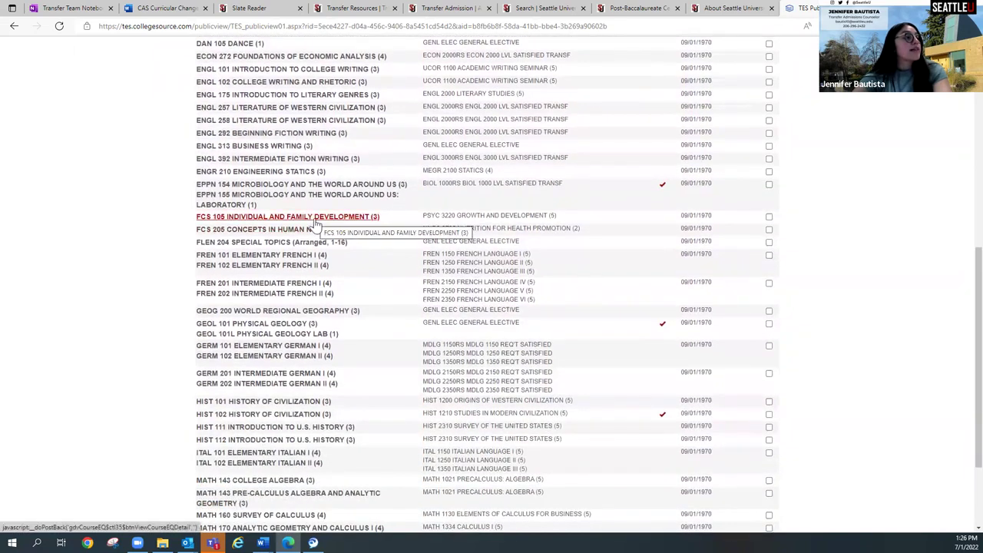
# Step: View the equivalency detail of FCS 105 Individual and Family Development, close it and go back to the start of the list
pyautogui.click(314, 218)
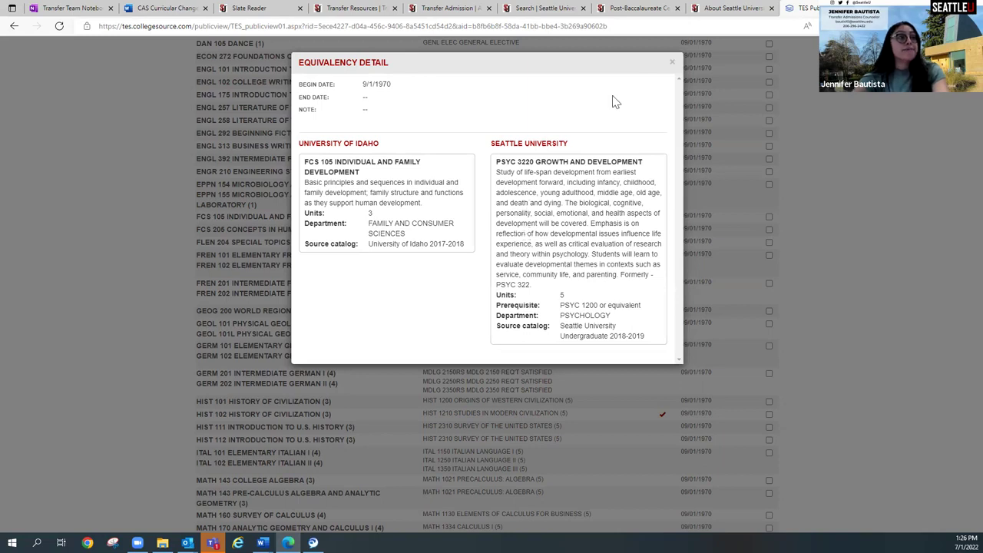
pyautogui.click(672, 63)
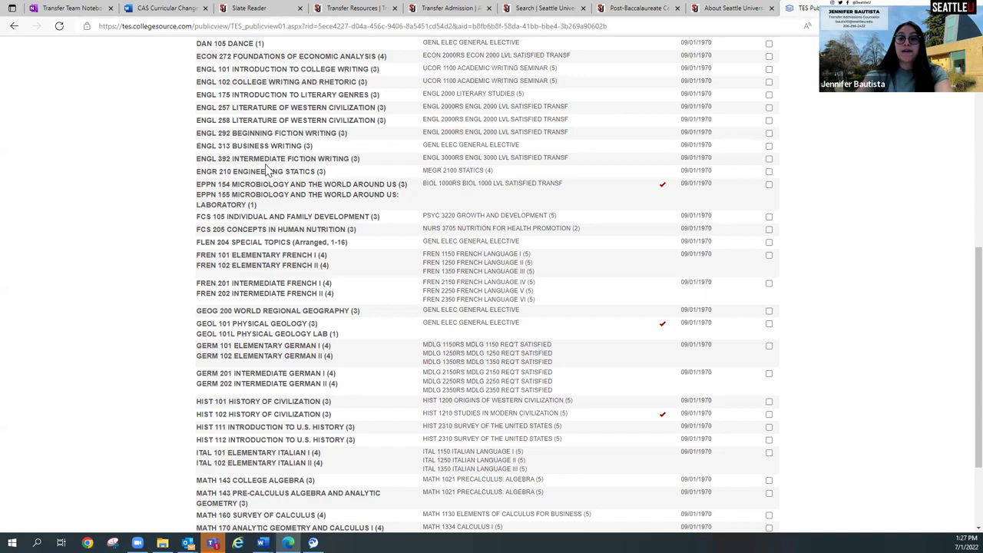
pyautogui.scroll(5, 240, 199)
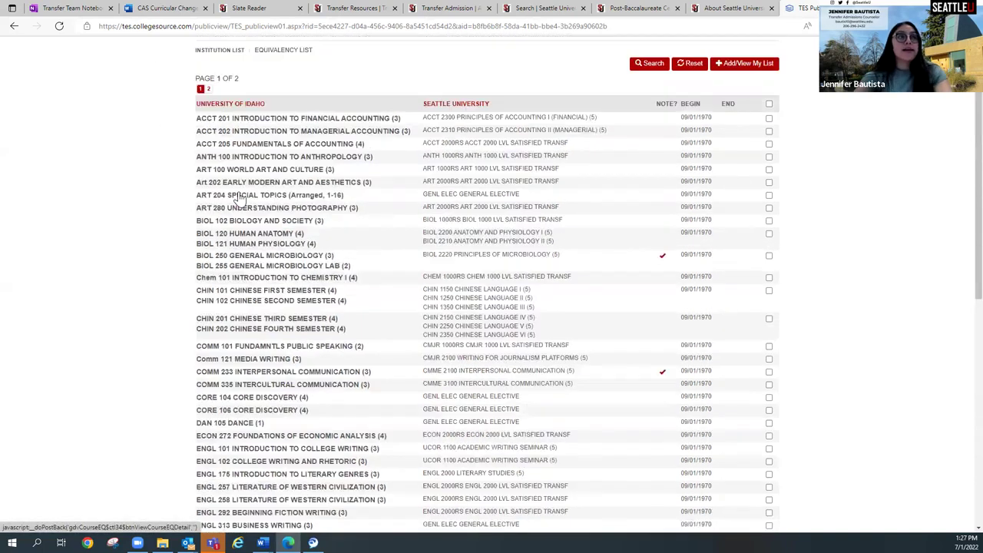
pyautogui.scroll(2, 240, 198)
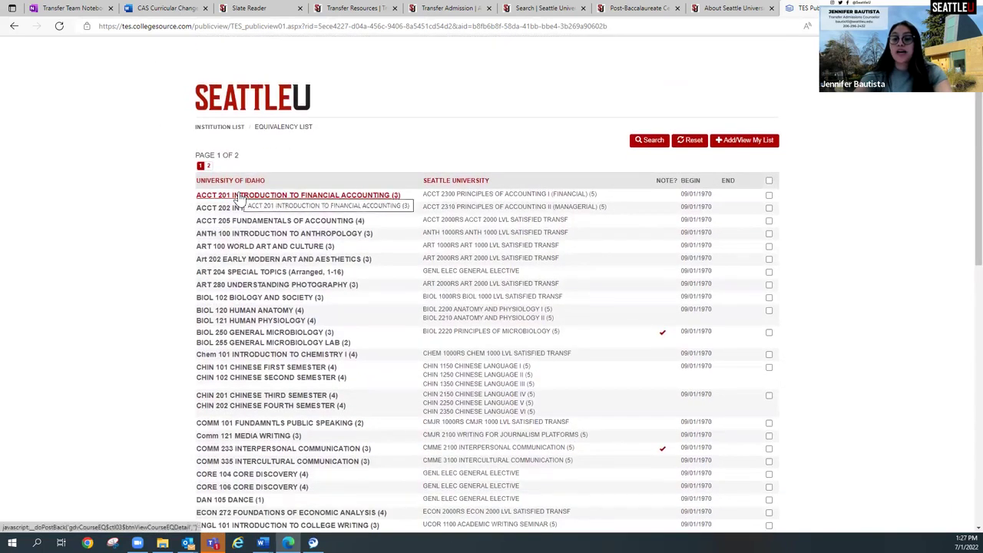